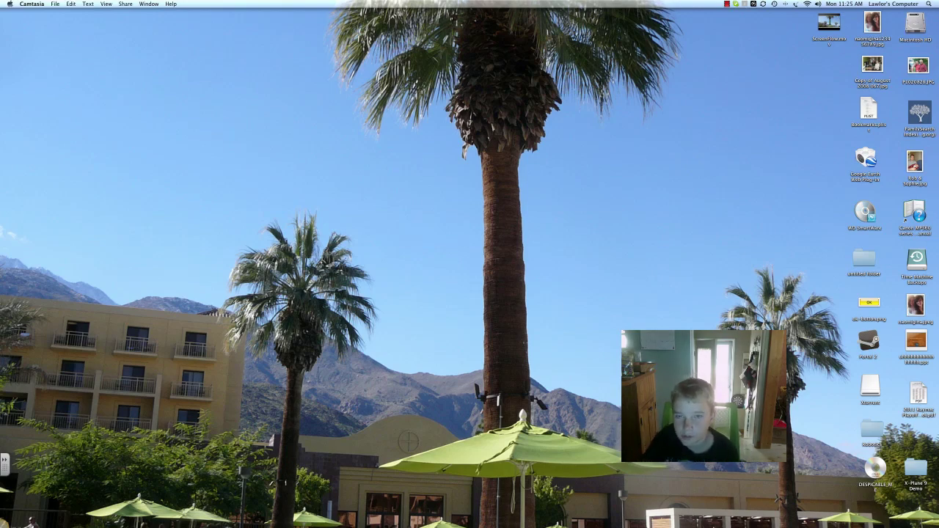
Launch Firefox from the Dock and search Google for 'Hand break'.
{"action": "mouse_move", "coordinate": [638, 518]}
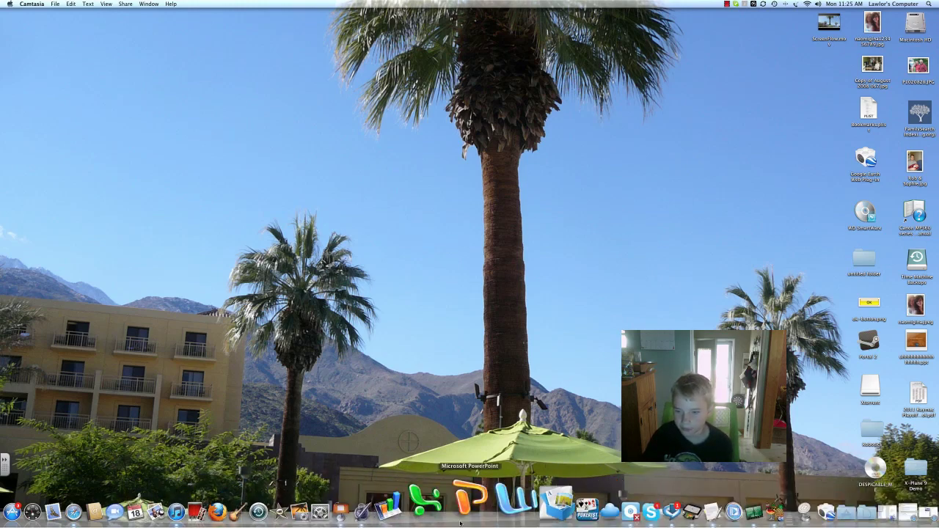
{"action": "left_click", "coordinate": [272, 505]}
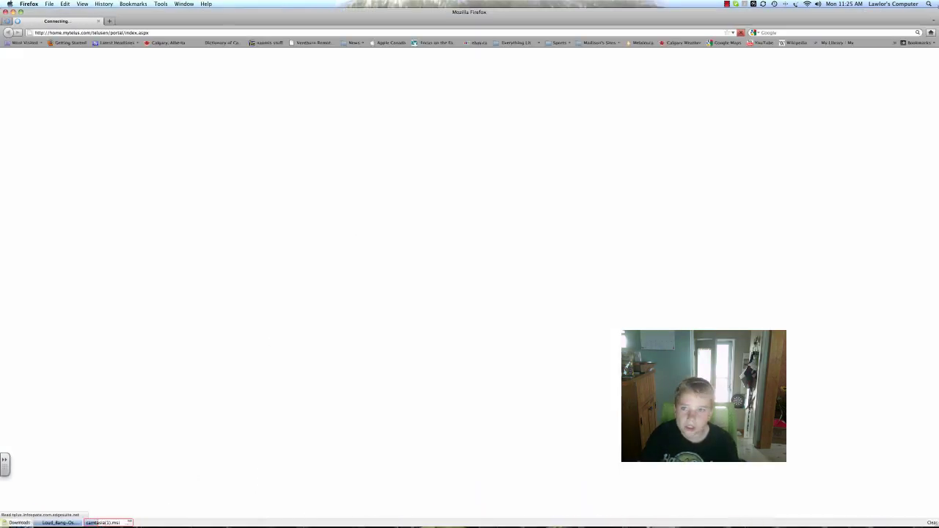
{"action": "left_click", "coordinate": [771, 31]}
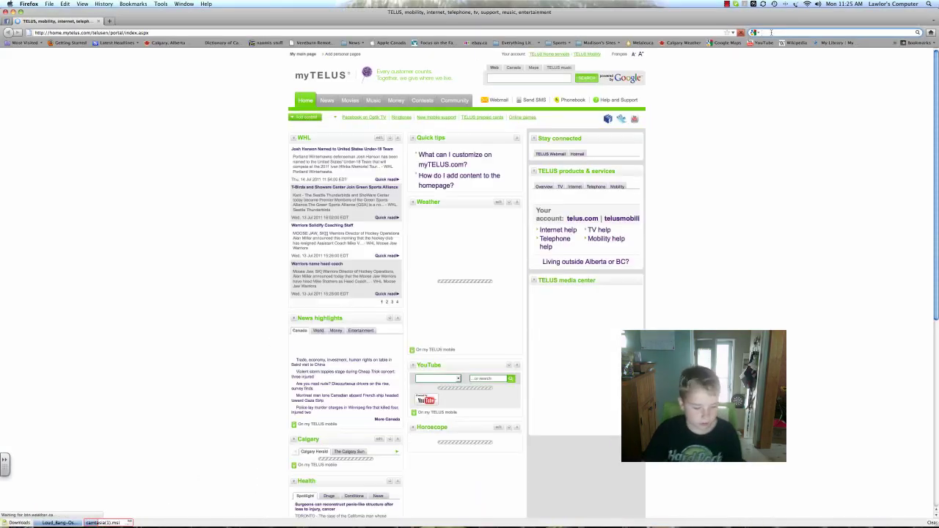
{"action": "type", "text": "Hand"}
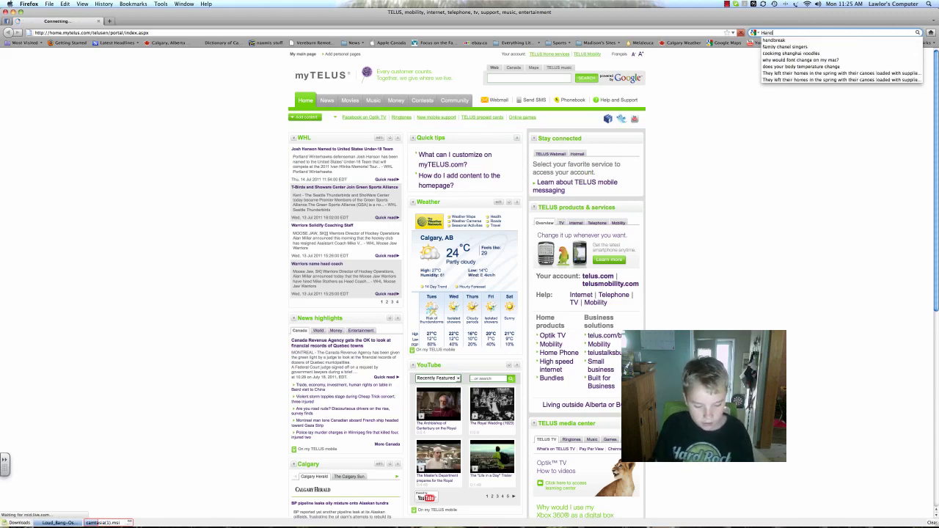
{"action": "type", "text": " break"}
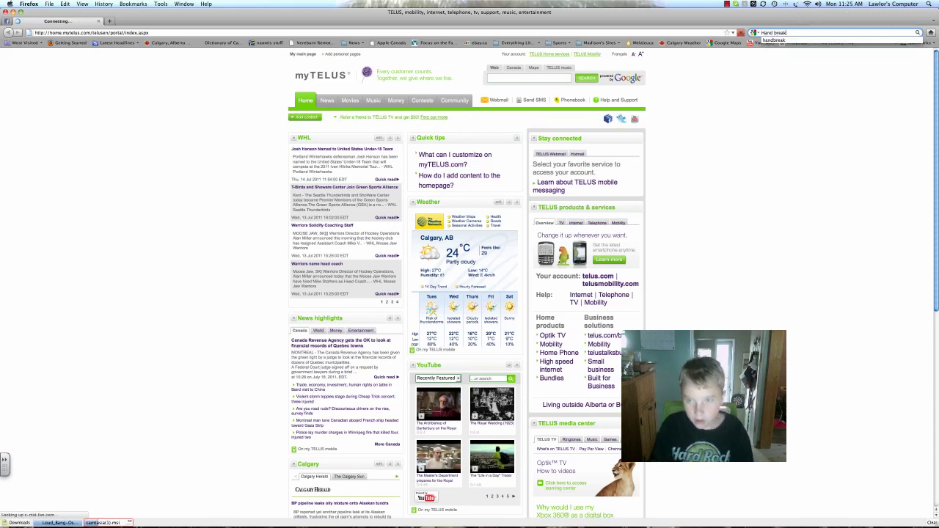
{"action": "key", "text": "Return"}
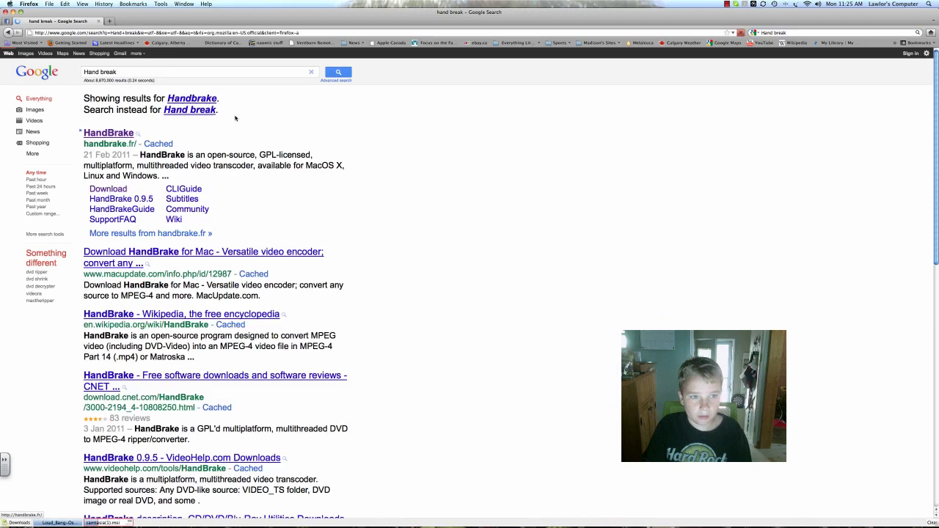
Open handbrake.fr's download page (release 0.9.5) and add an empty second tab.
{"action": "left_click", "coordinate": [114, 134]}
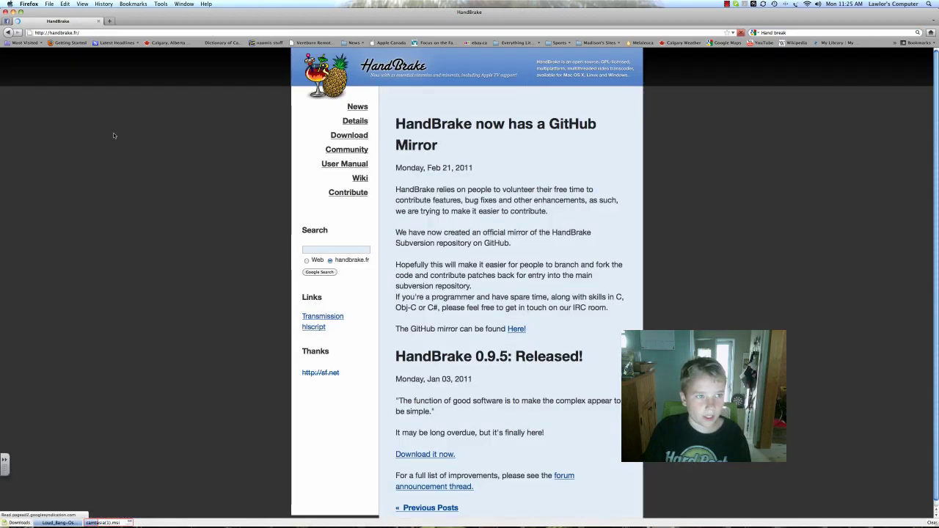
{"action": "left_click", "coordinate": [356, 135]}
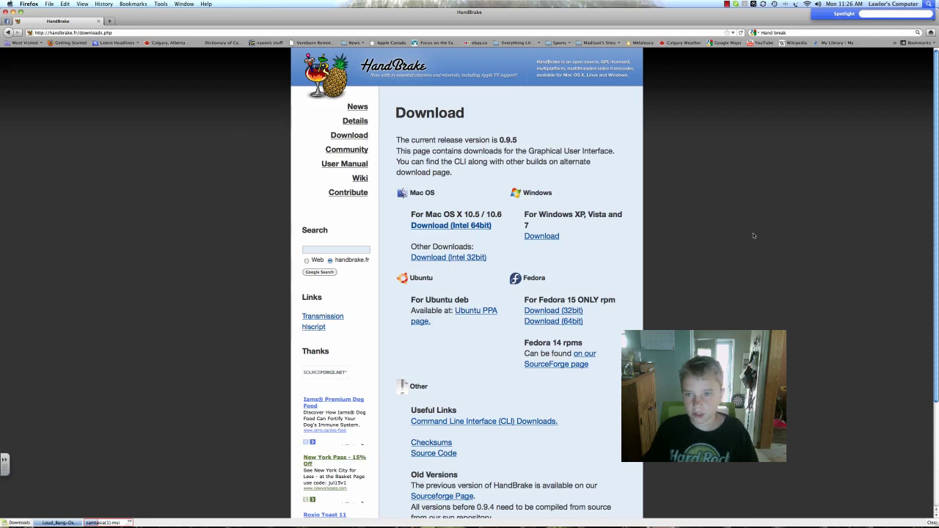
{"action": "left_click", "coordinate": [109, 21]}
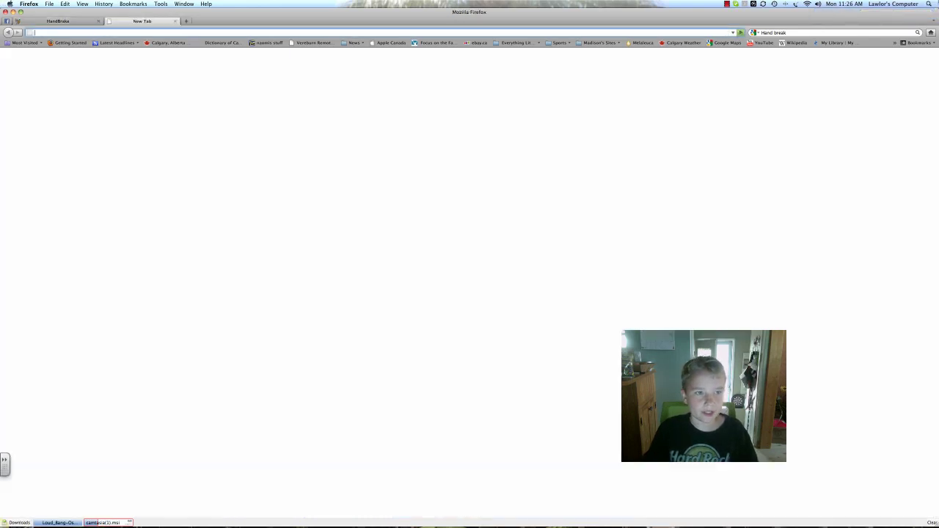
Search 'vlc', open the VideoLAN VLC page, then return to the HandBrake download tab.
{"action": "left_click", "coordinate": [843, 33]}
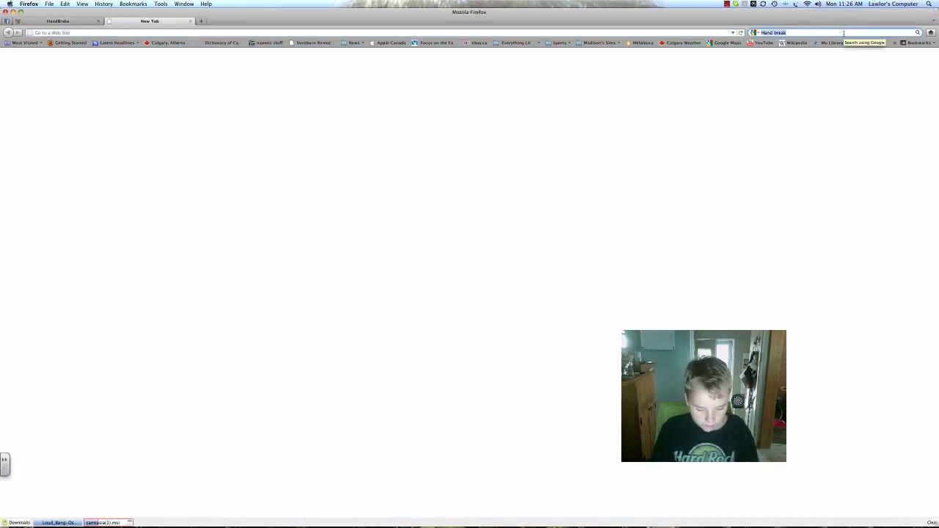
{"action": "type", "text": "vl"}
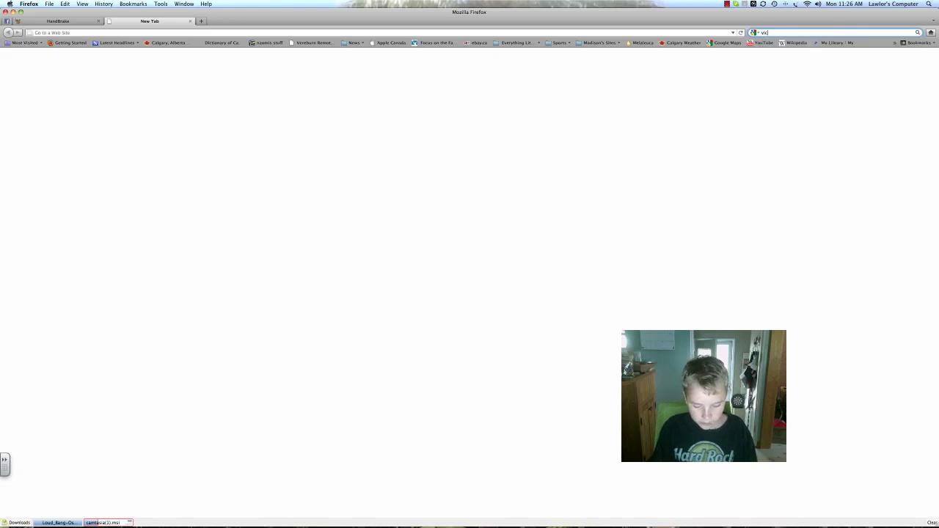
{"action": "type", "text": "c"}
{"action": "key", "text": "Return"}
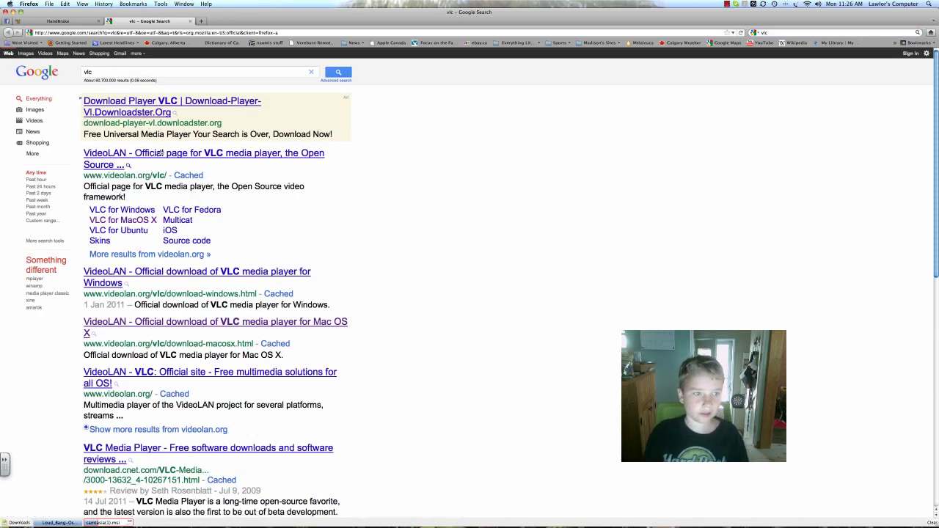
{"action": "left_click", "coordinate": [162, 153]}
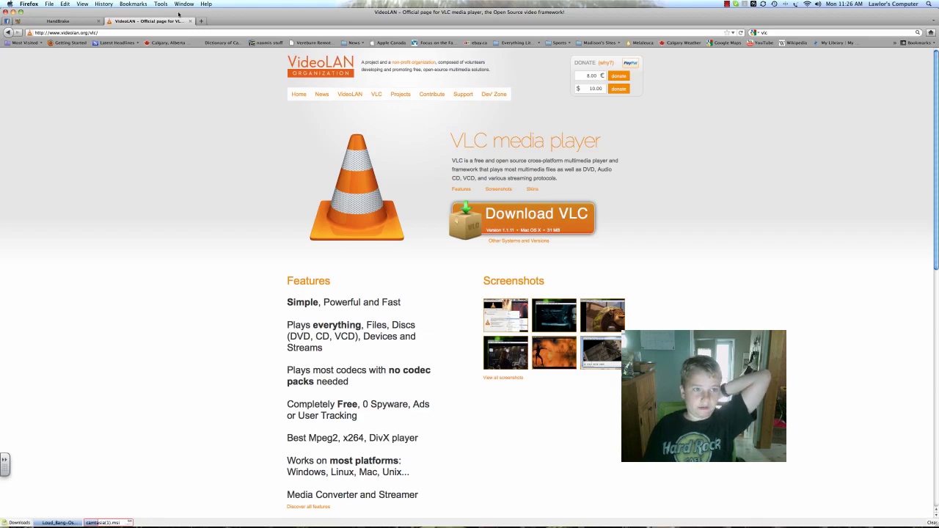
{"action": "left_click", "coordinate": [30, 22]}
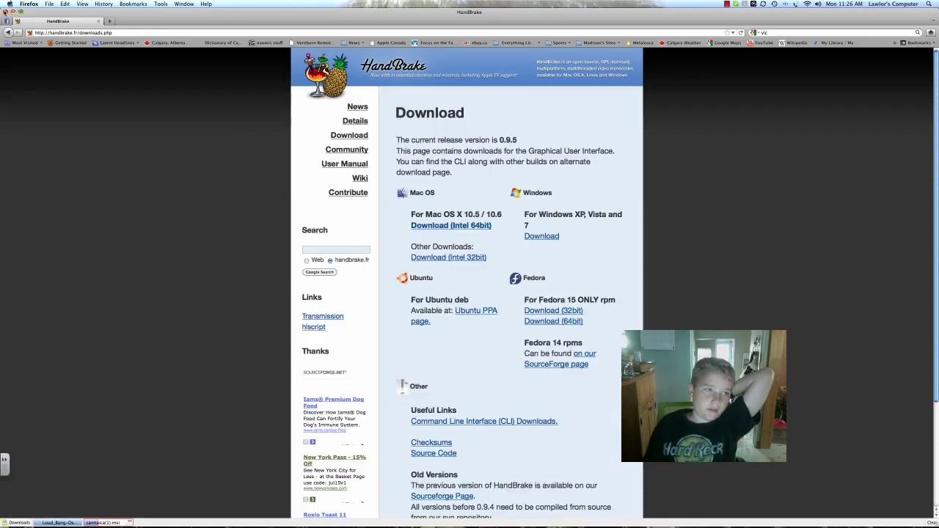
Close the browser window, then launch HandBrake from the Dock and quit it again.
{"action": "left_click", "coordinate": [6, 12]}
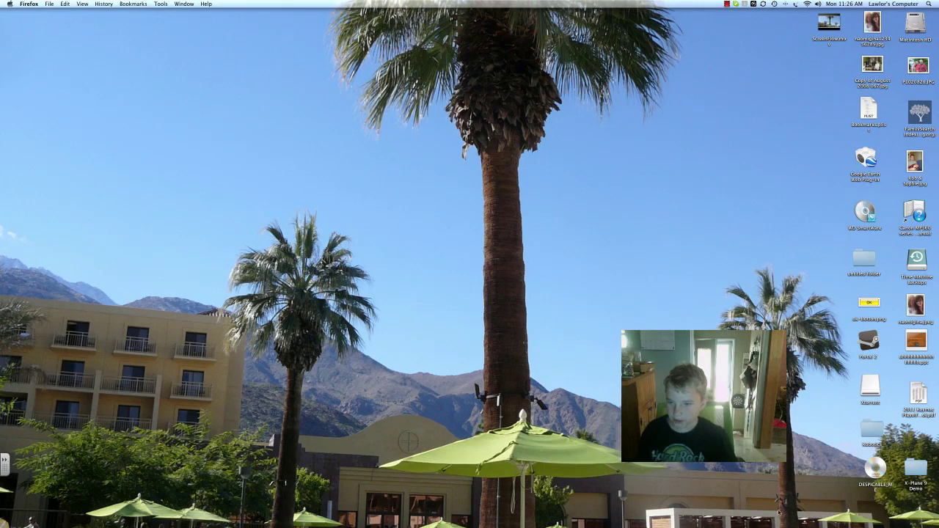
{"action": "mouse_move", "coordinate": [734, 523]}
{"action": "left_click", "coordinate": [723, 506]}
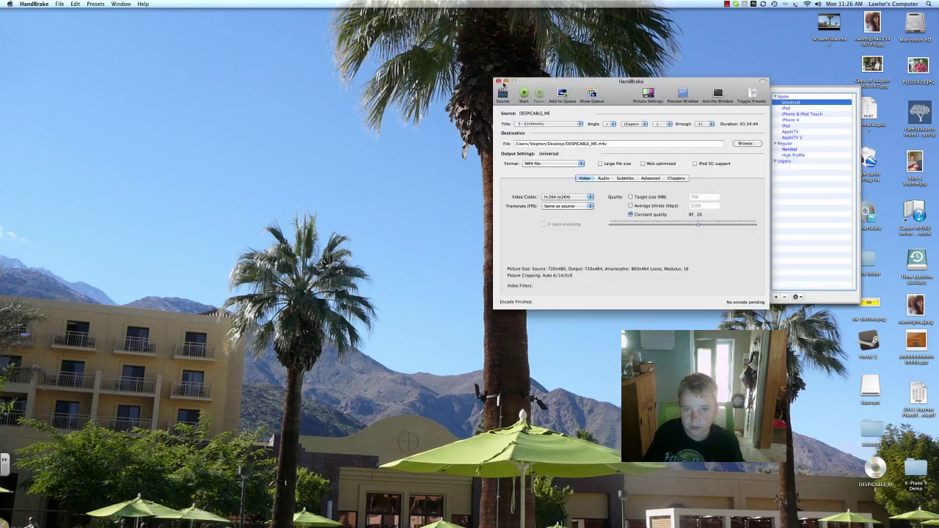
{"action": "left_click", "coordinate": [25, 4]}
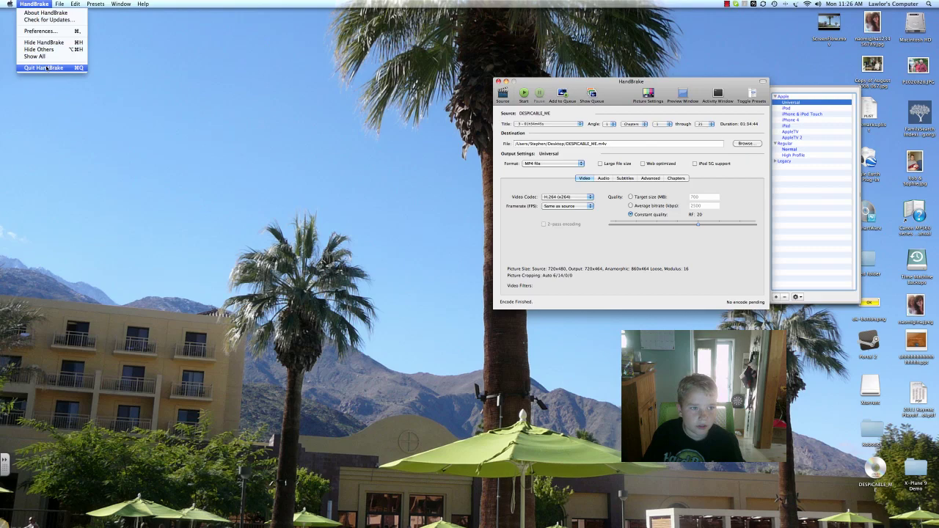
{"action": "left_click", "coordinate": [33, 69]}
Launch HandBrake from the Dock's Applications stack to bring up the source-open dialog.
{"action": "mouse_move", "coordinate": [709, 514]}
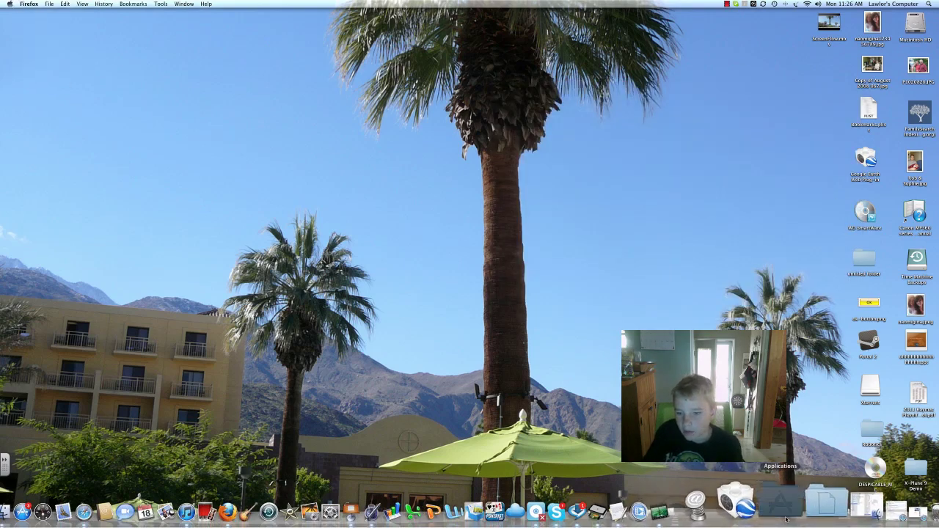
{"action": "left_click", "coordinate": [864, 510]}
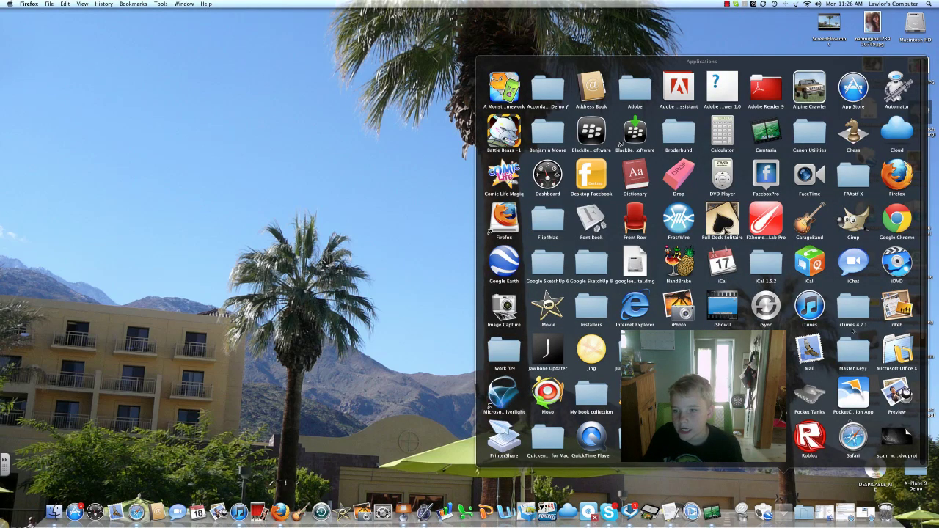
{"action": "left_click", "coordinate": [688, 281]}
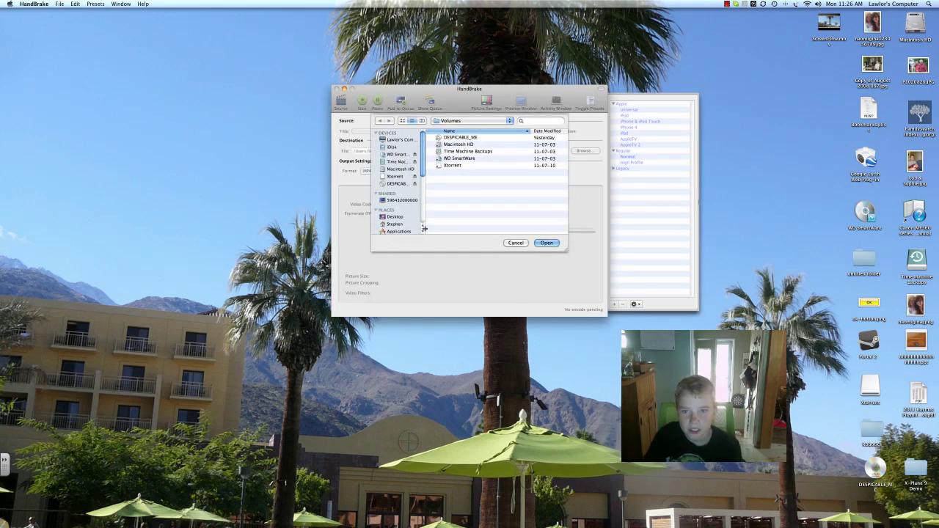
Select the DESPICABLE_ME disc in the sidebar and open it as the source.
{"action": "left_click", "coordinate": [400, 184]}
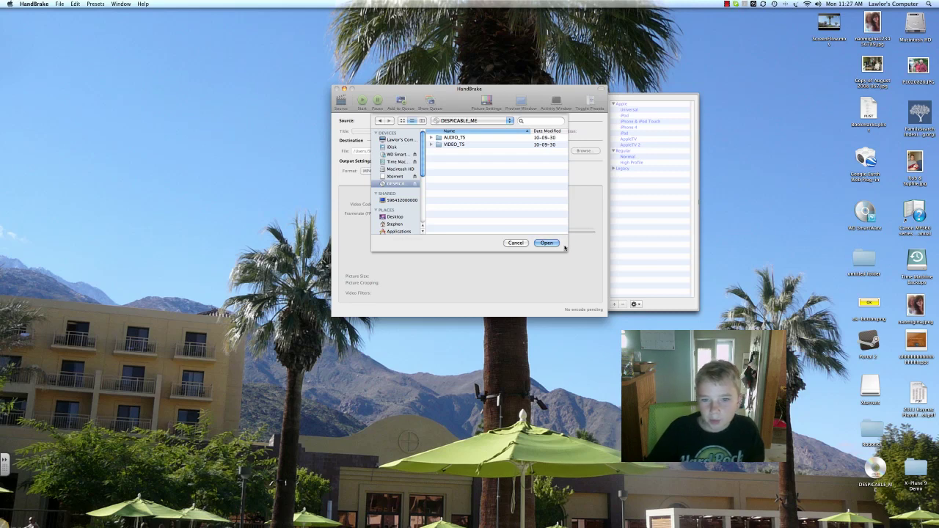
{"action": "left_click", "coordinate": [549, 243]}
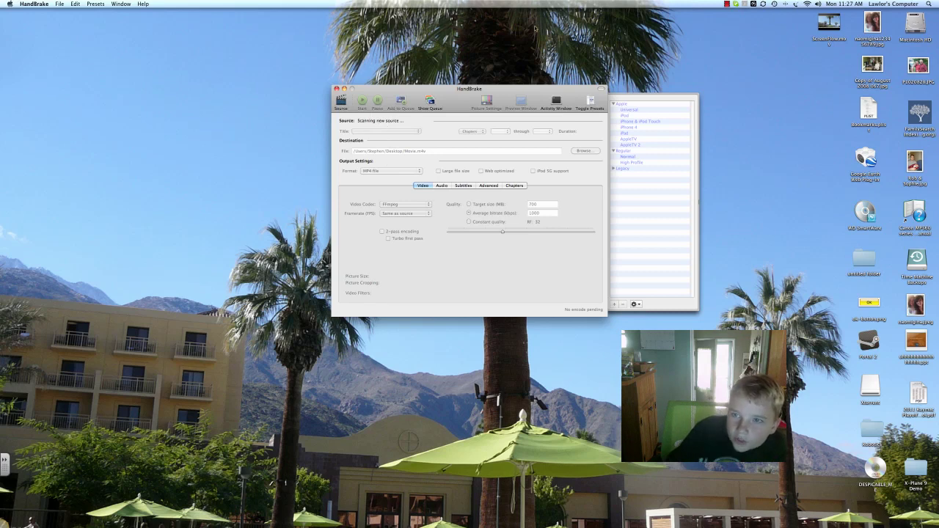
Let the scan finish, loading title 1 (01:34:44) with output DESPICABLE_ME.m4v on the Desktop.
{"action": "left_click", "coordinate": [727, 5]}
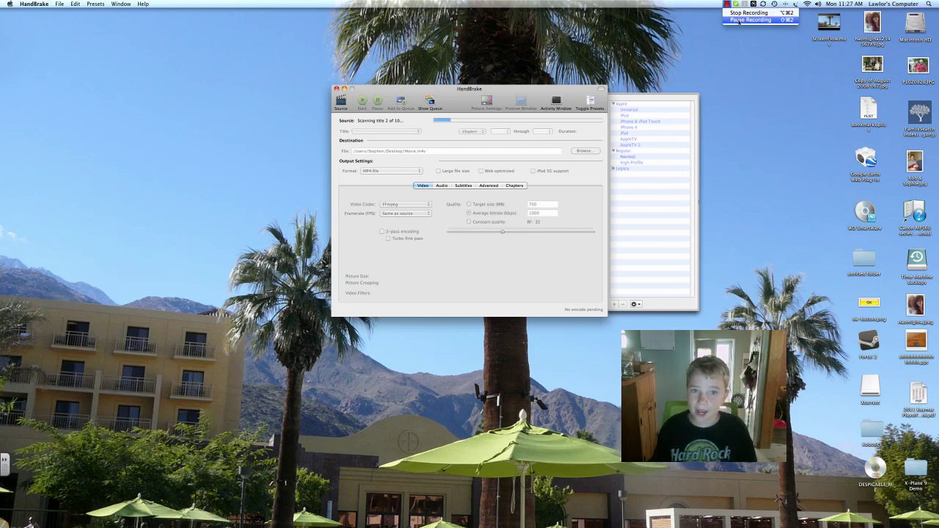
{"action": "left_click", "coordinate": [739, 20]}
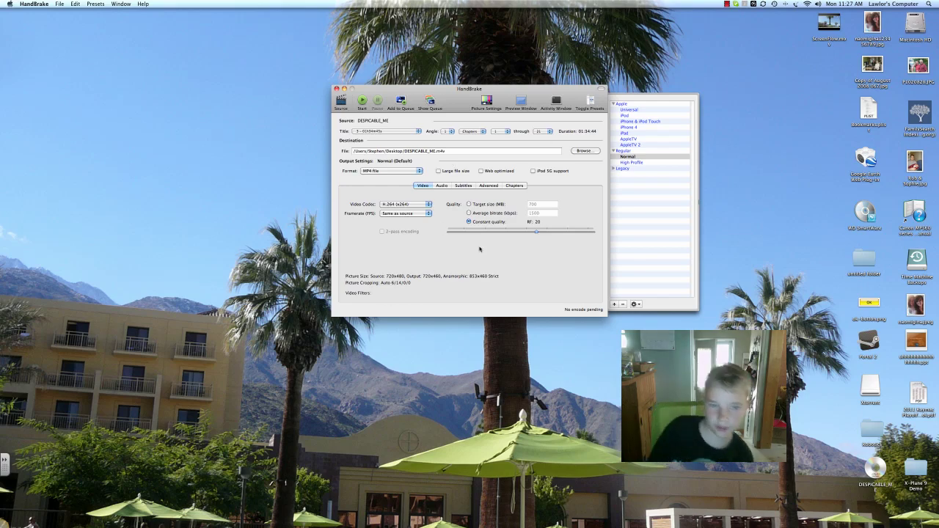
Choose the Apple Universal preset, briefly trying iPad before reselecting Universal.
{"action": "left_click", "coordinate": [659, 203]}
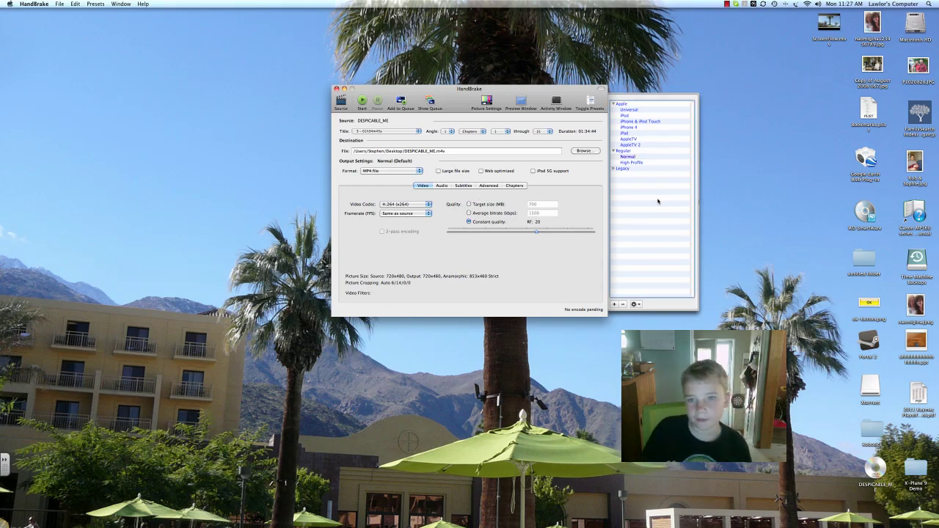
{"action": "left_click", "coordinate": [645, 110]}
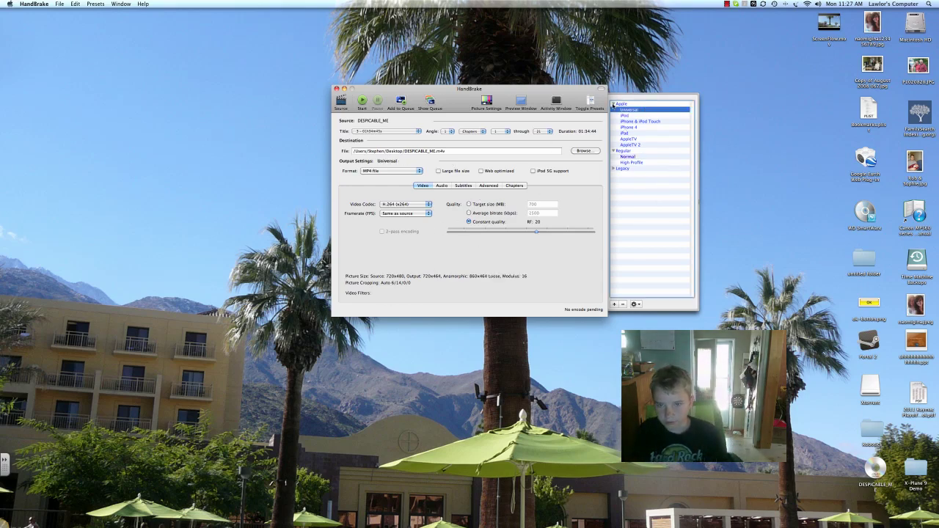
{"action": "left_click", "coordinate": [642, 134]}
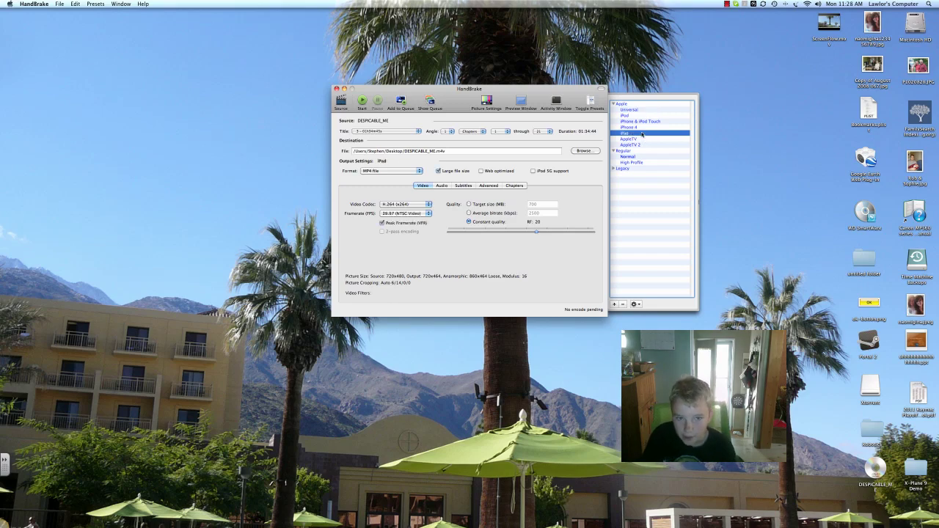
{"action": "left_click", "coordinate": [639, 110]}
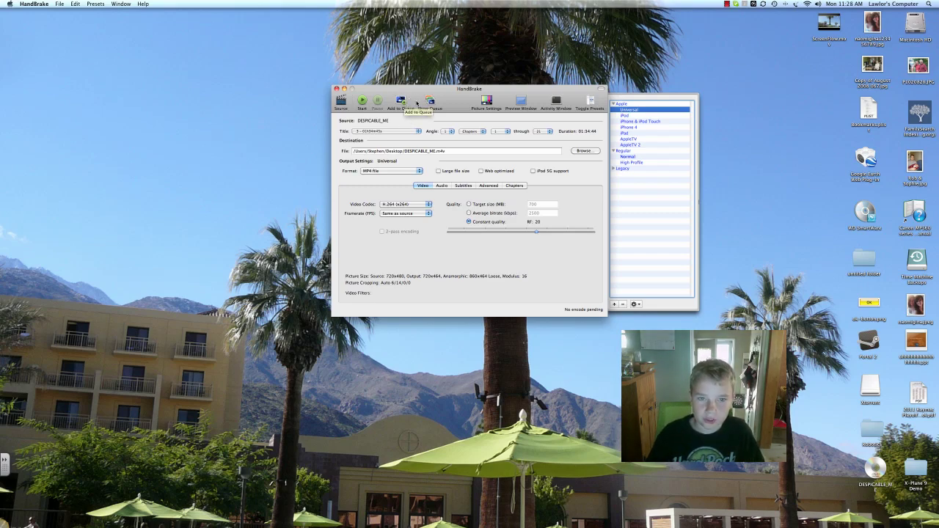
Queue the DESPICABLE_ME encode once, cancelling the duplicate-destination warnings on repeated adds.
{"action": "left_click", "coordinate": [400, 102]}
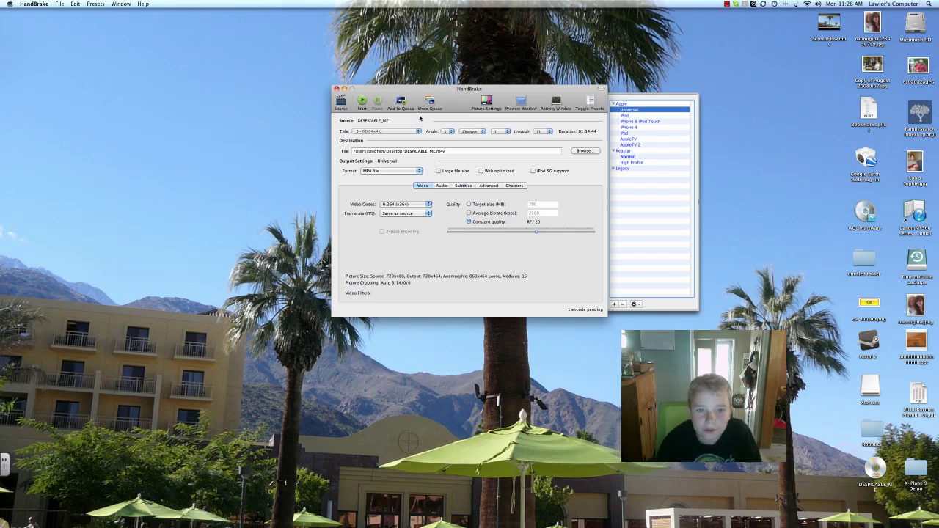
{"action": "left_click", "coordinate": [400, 102]}
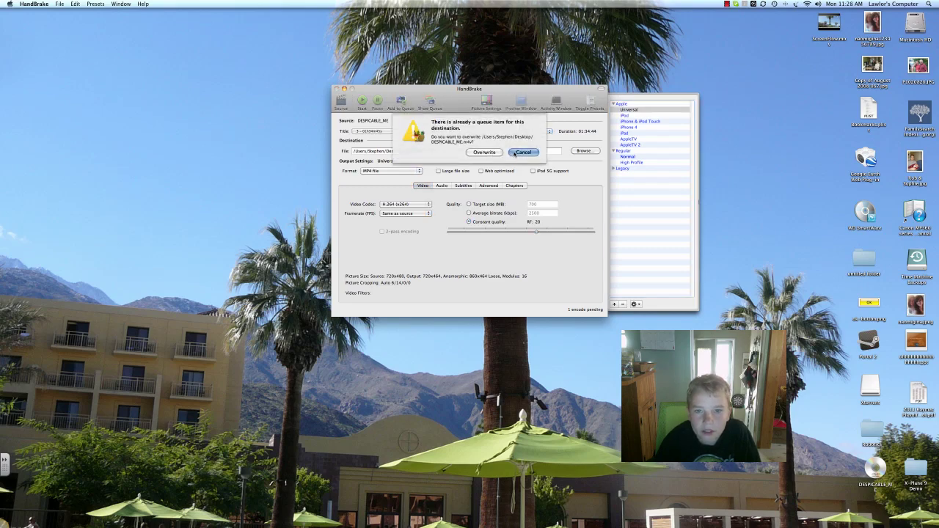
{"action": "left_click", "coordinate": [514, 153]}
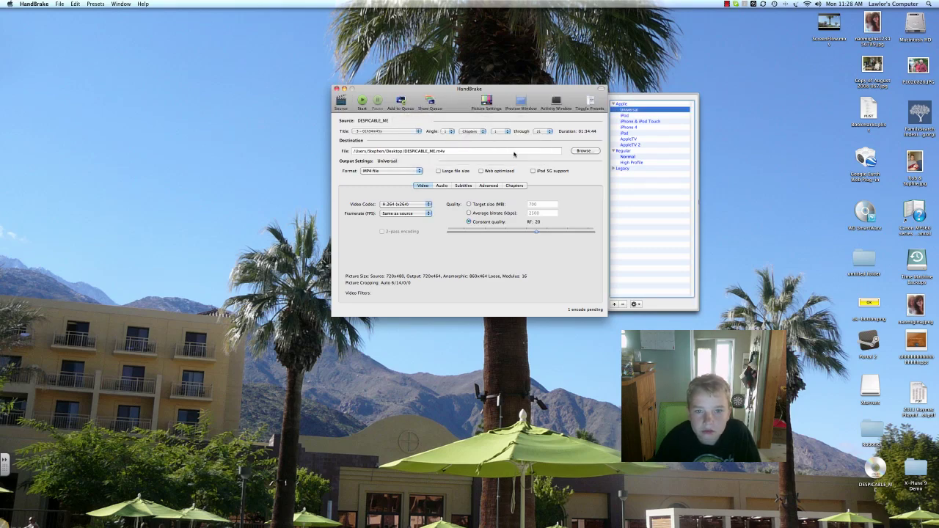
{"action": "left_click", "coordinate": [400, 102]}
{"action": "left_click", "coordinate": [516, 152]}
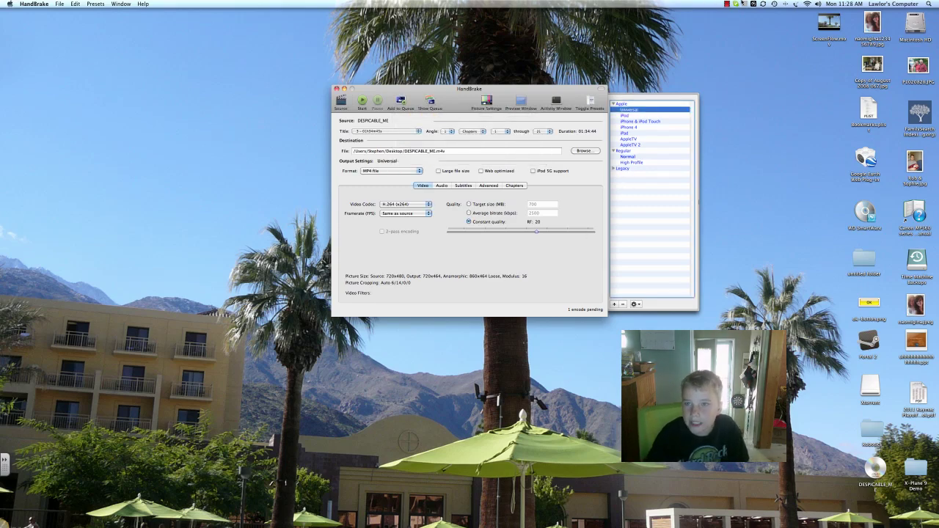
{"action": "left_click", "coordinate": [727, 4]}
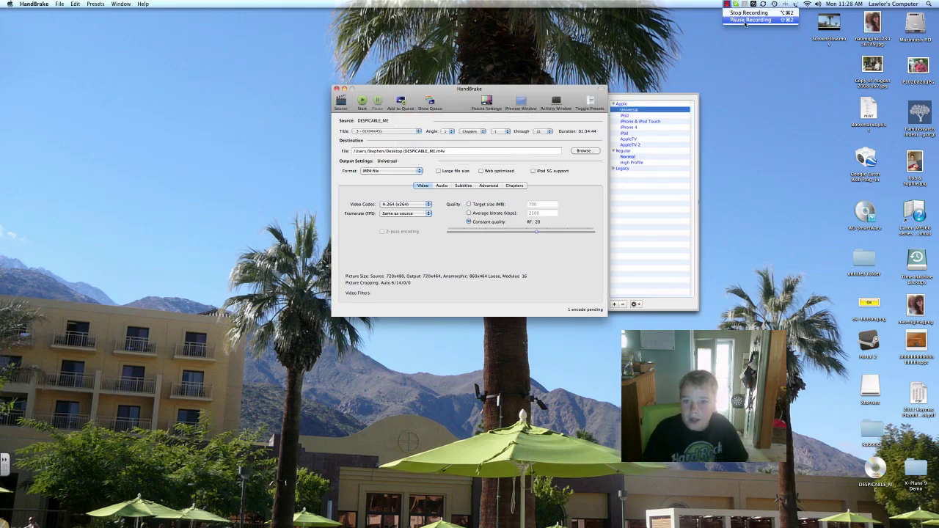
Start the DESPICABLE_ME.m4v encode, which shows as paused with Resume available.
{"action": "left_click", "coordinate": [746, 19]}
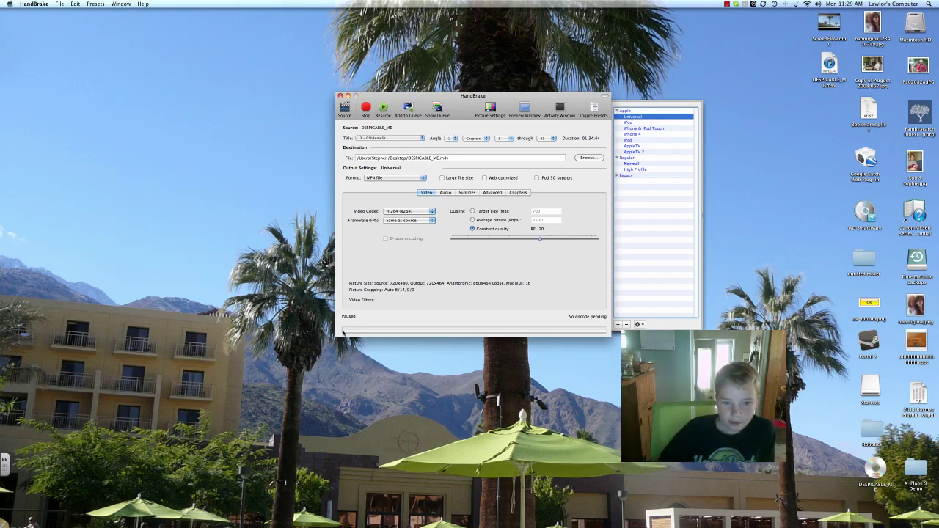
Resume the paused encode, which runs pass 1 of 1 and reaches about 1.15%.
{"action": "left_click", "coordinate": [381, 108]}
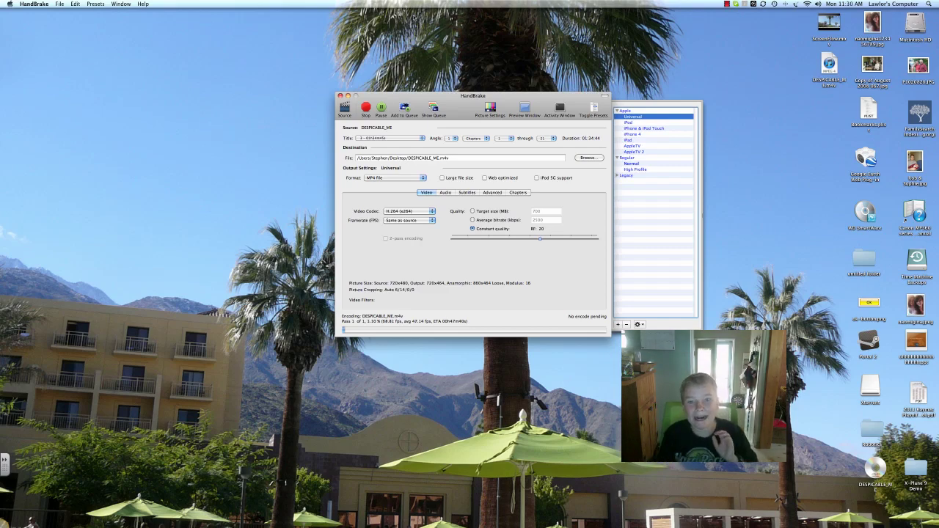
{"action": "left_click", "coordinate": [727, 4]}
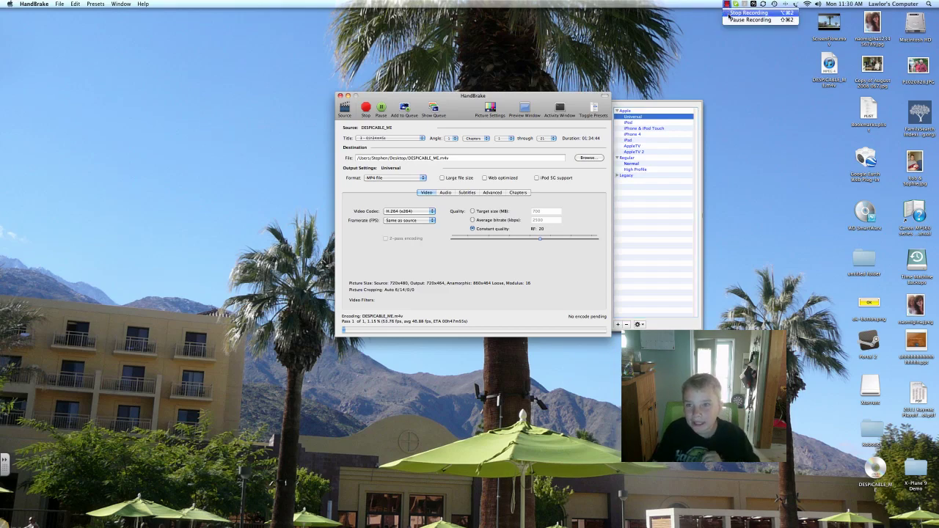